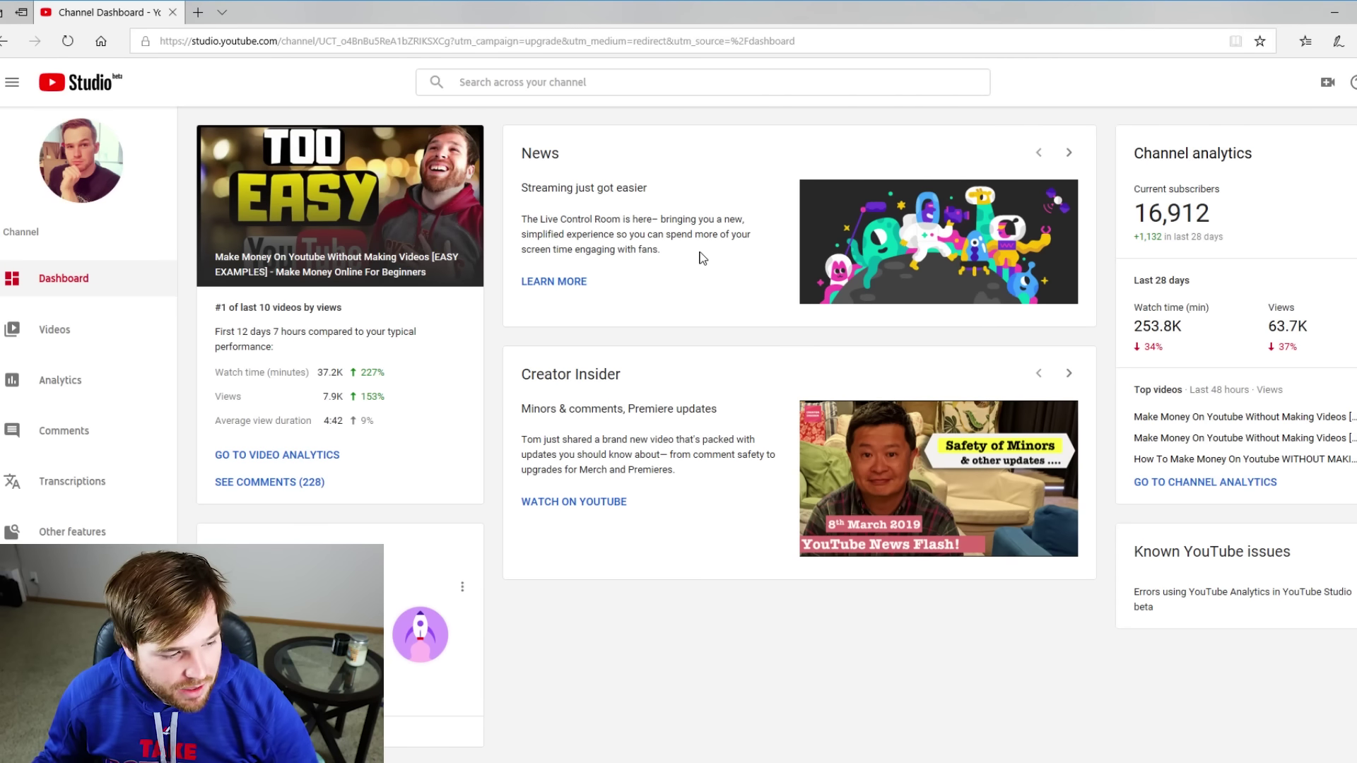
- Highlight the 227% watch-time increase, then open analytics for the EASY EXAMPLES money-making video
mouse_move(362, 379)
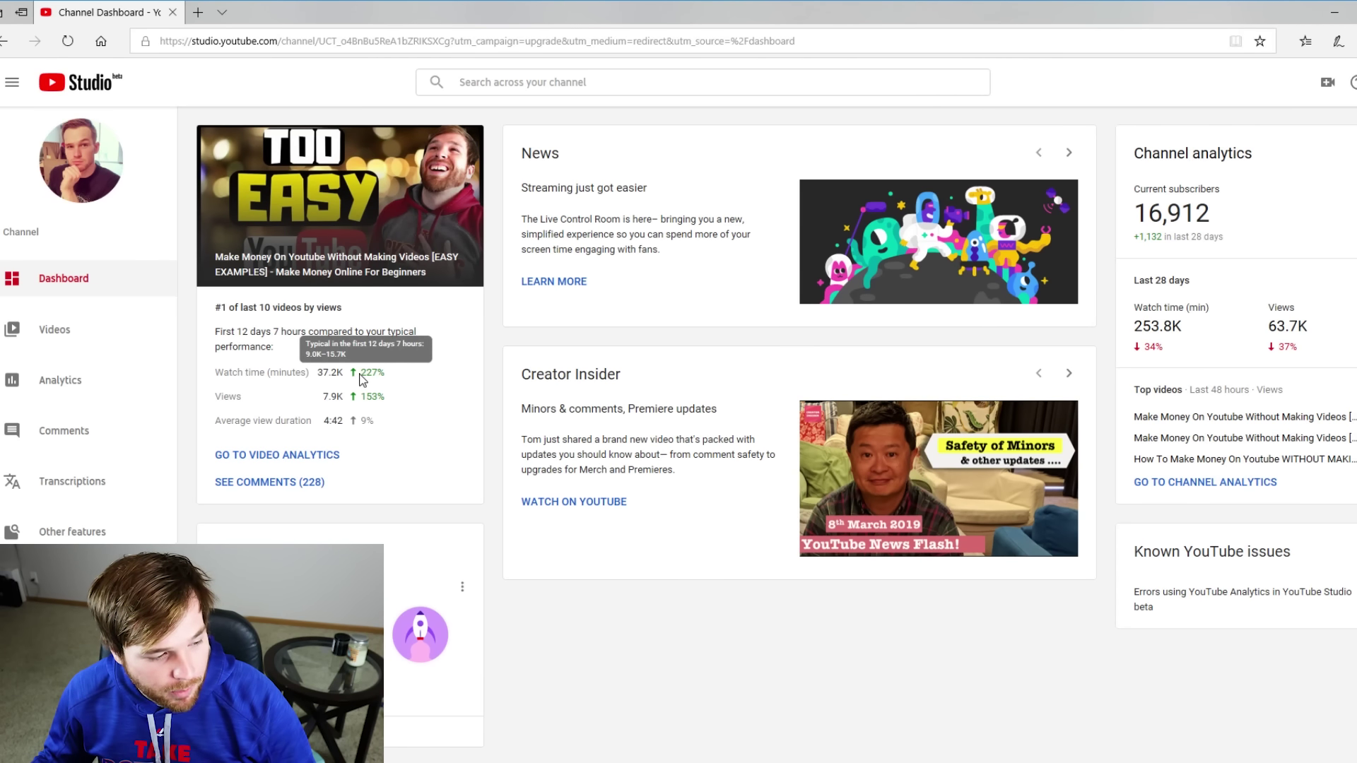
left_click_drag(360, 372, 385, 373)
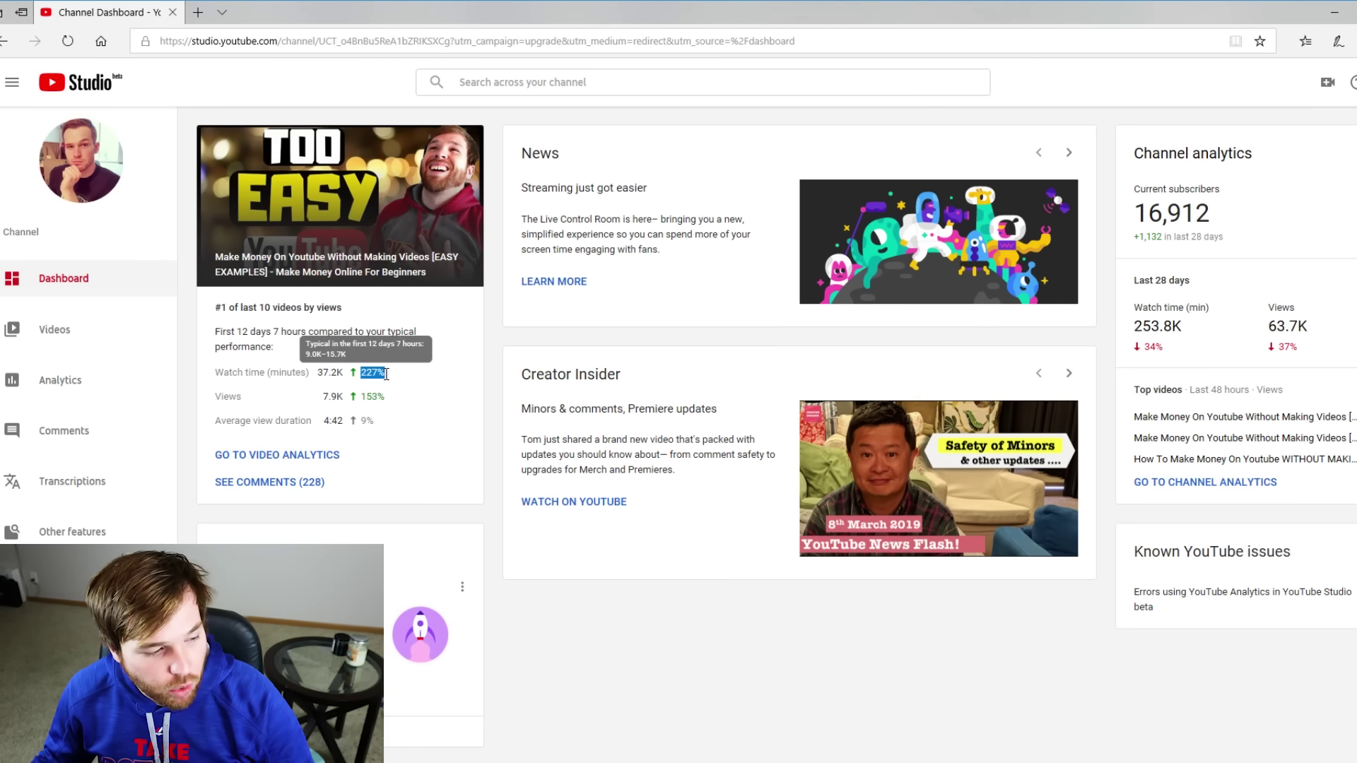
left_click(770, 625)
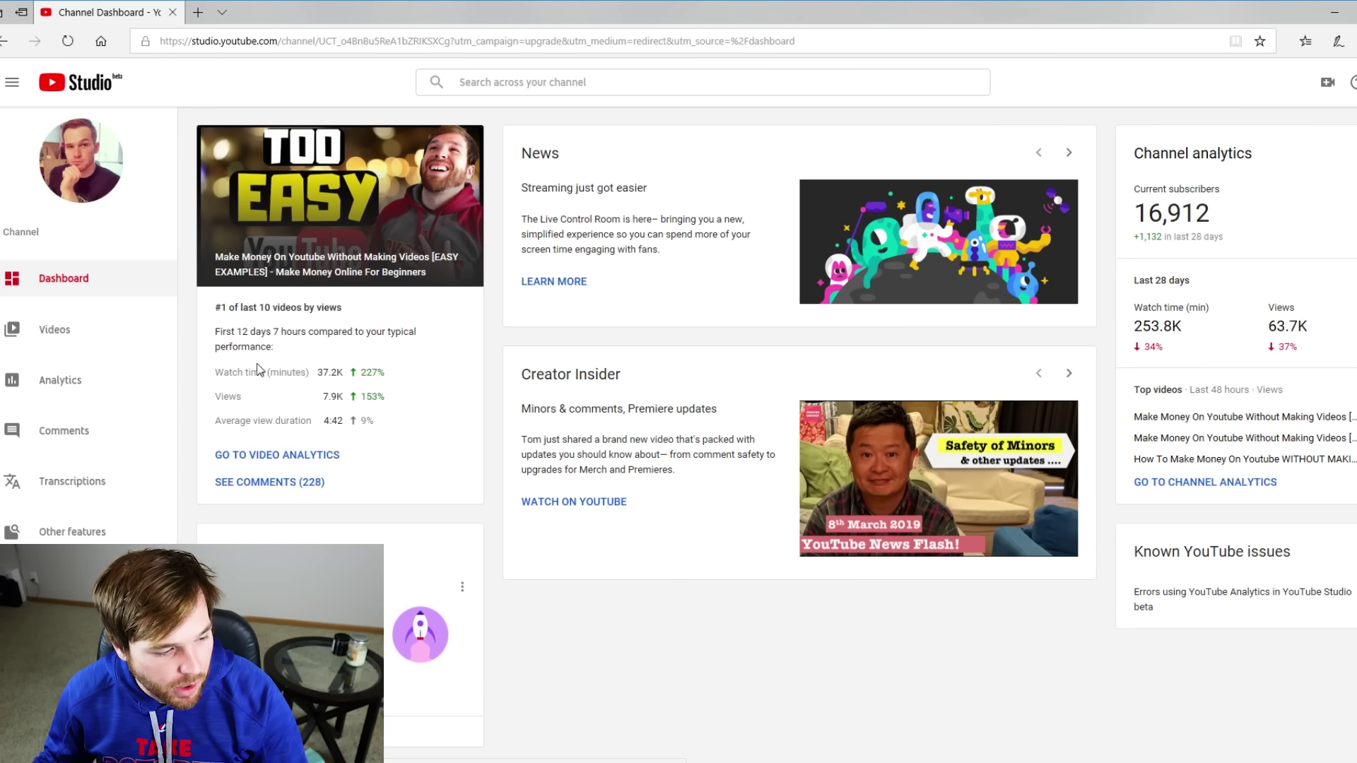
mouse_move(359, 400)
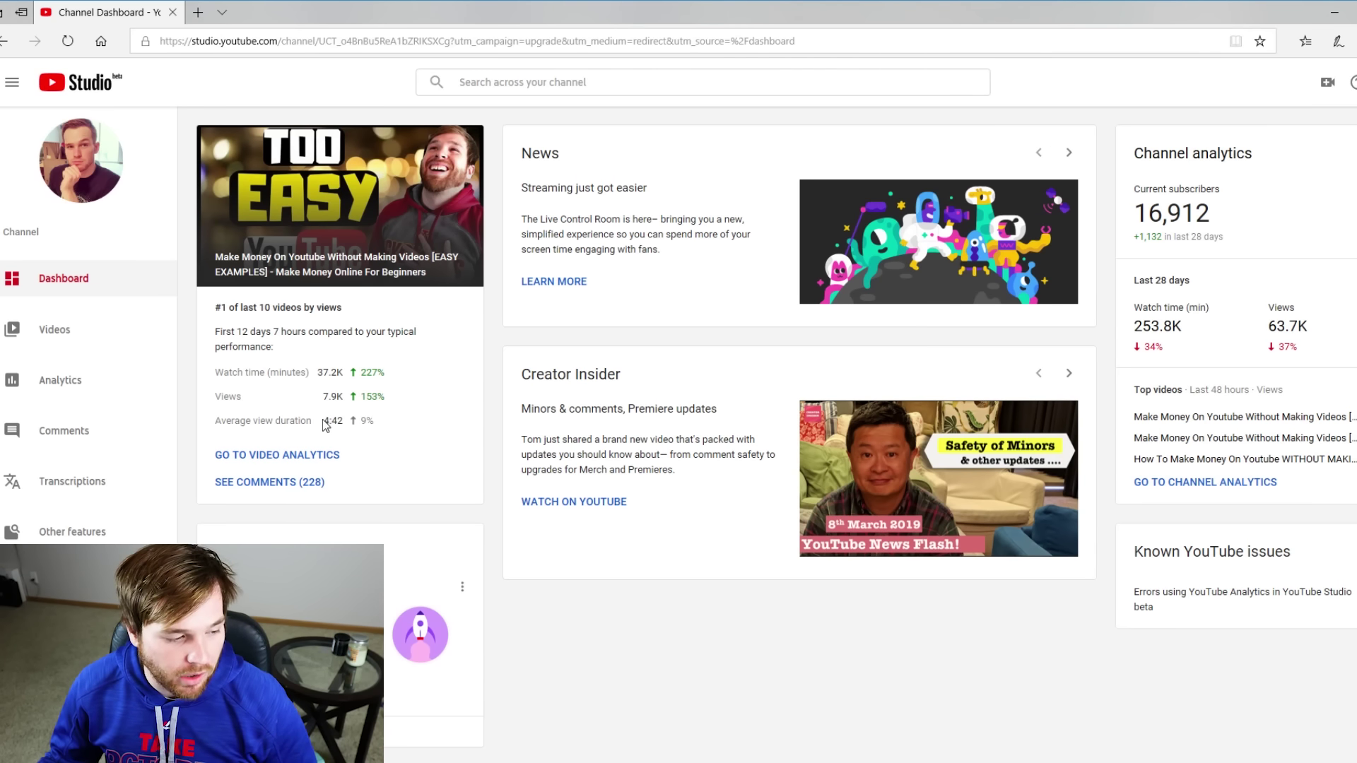
left_click(308, 456)
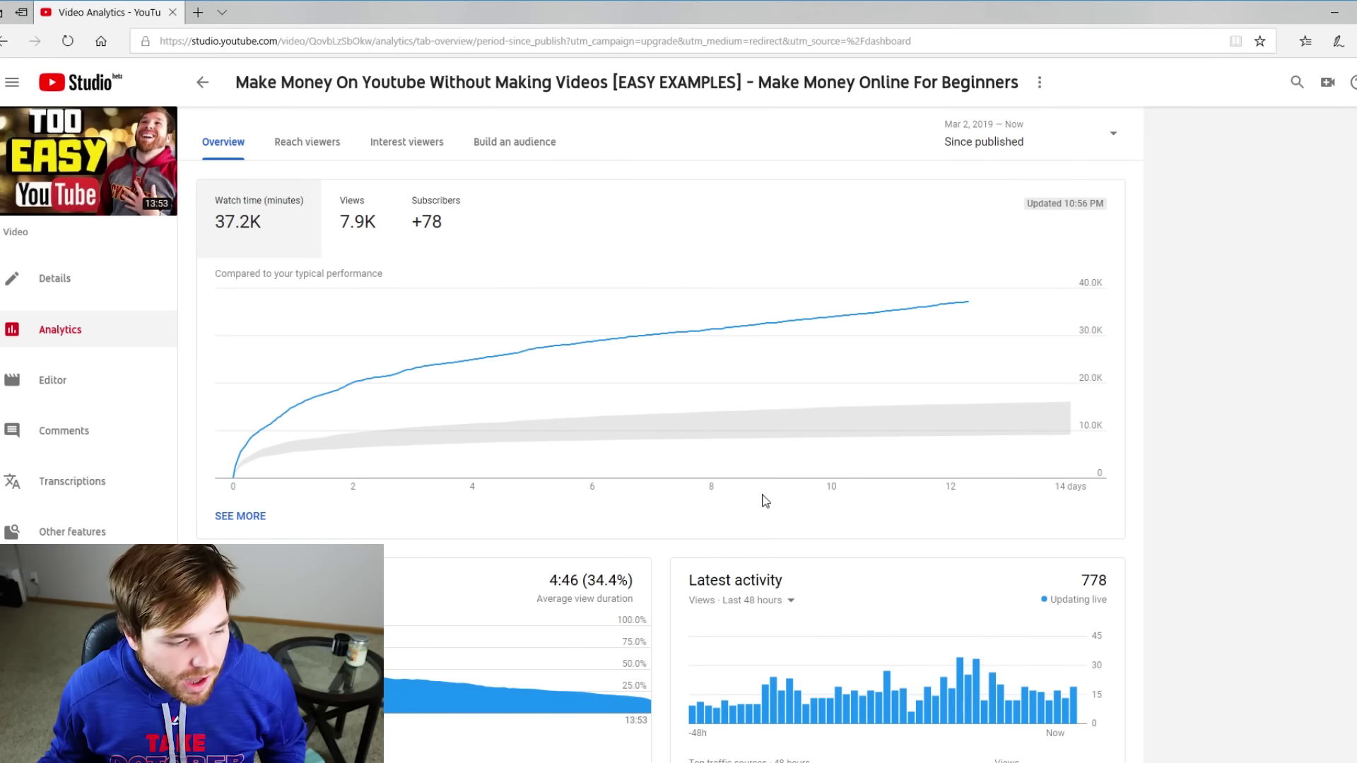
scroll(1265, 286, "down", 1)
scroll(1266, 281, "up", 1)
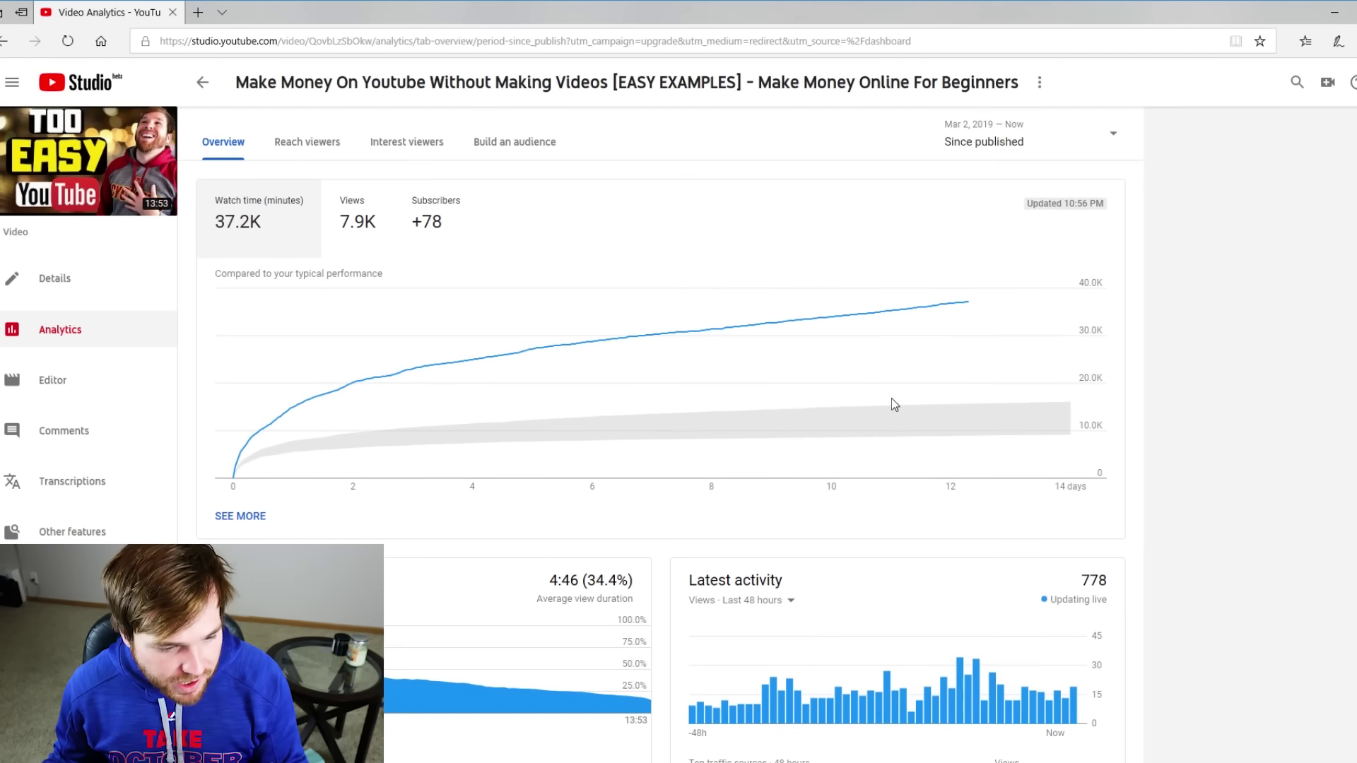
mouse_move(970, 317)
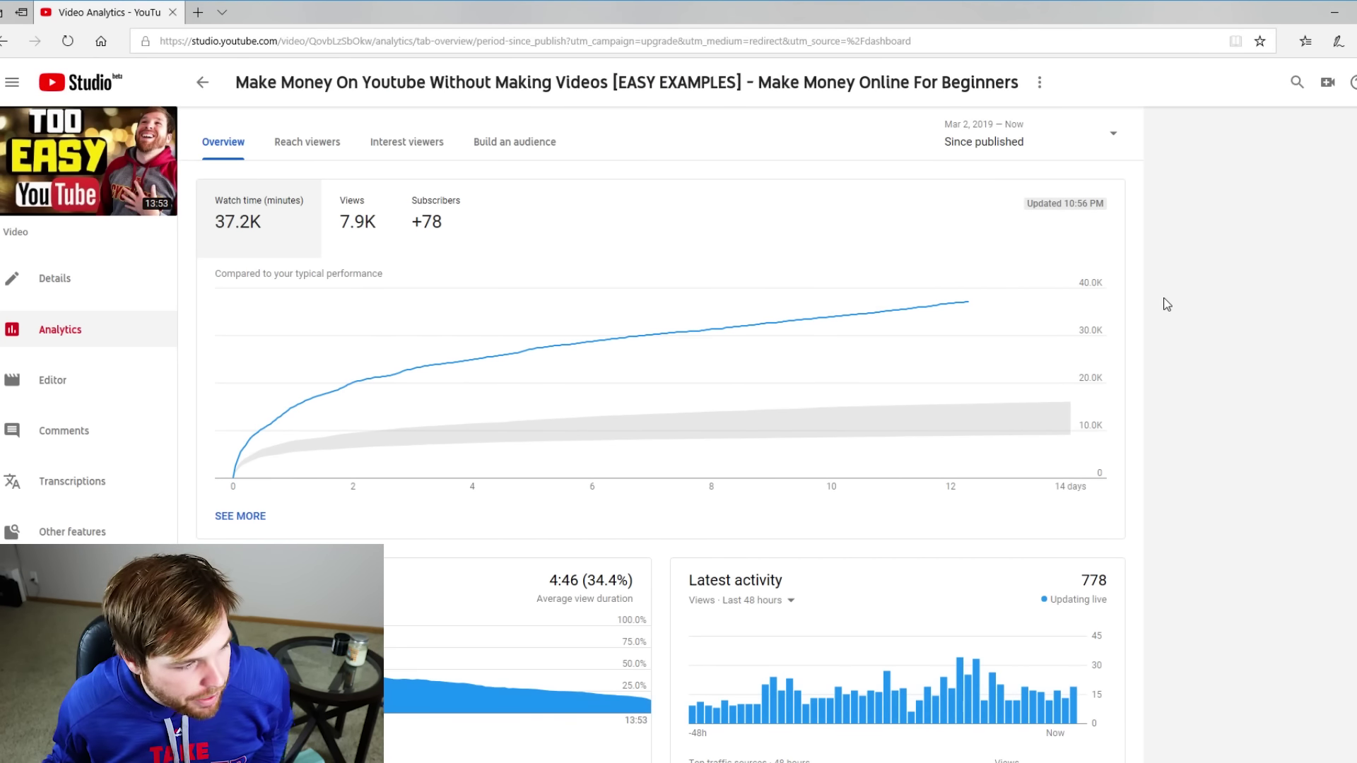
scroll(1284, 385, "down", 3)
scroll(1266, 396, "up", 3)
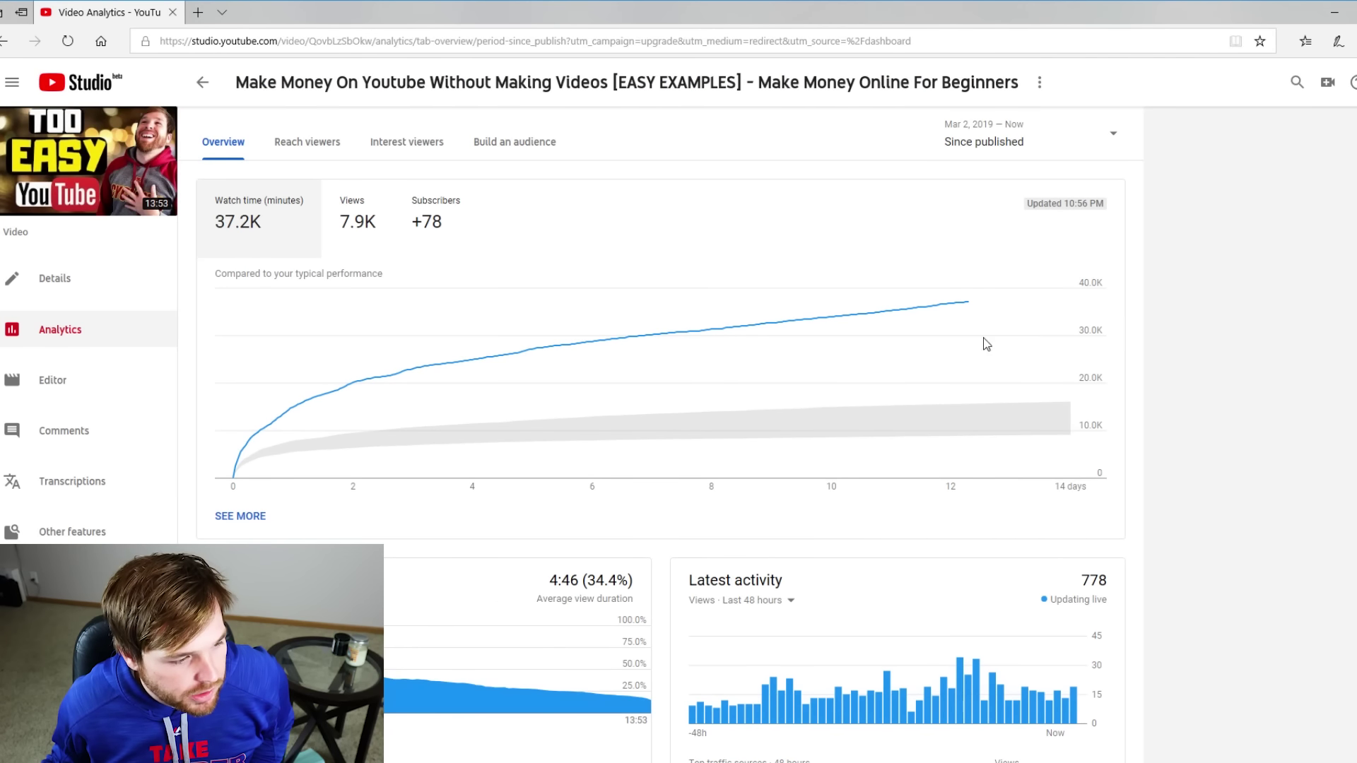
scroll(1258, 406, "down", 3)
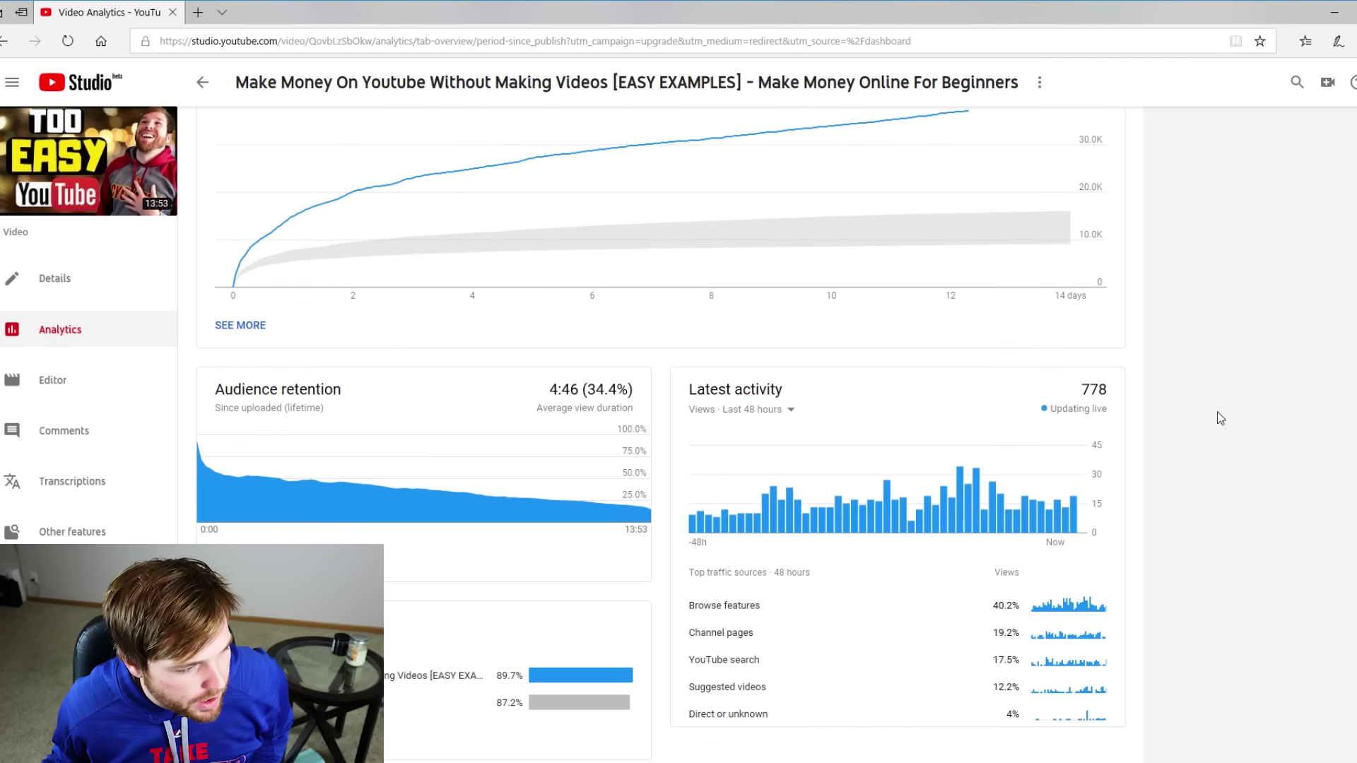
scroll(247, 369, "up", 3)
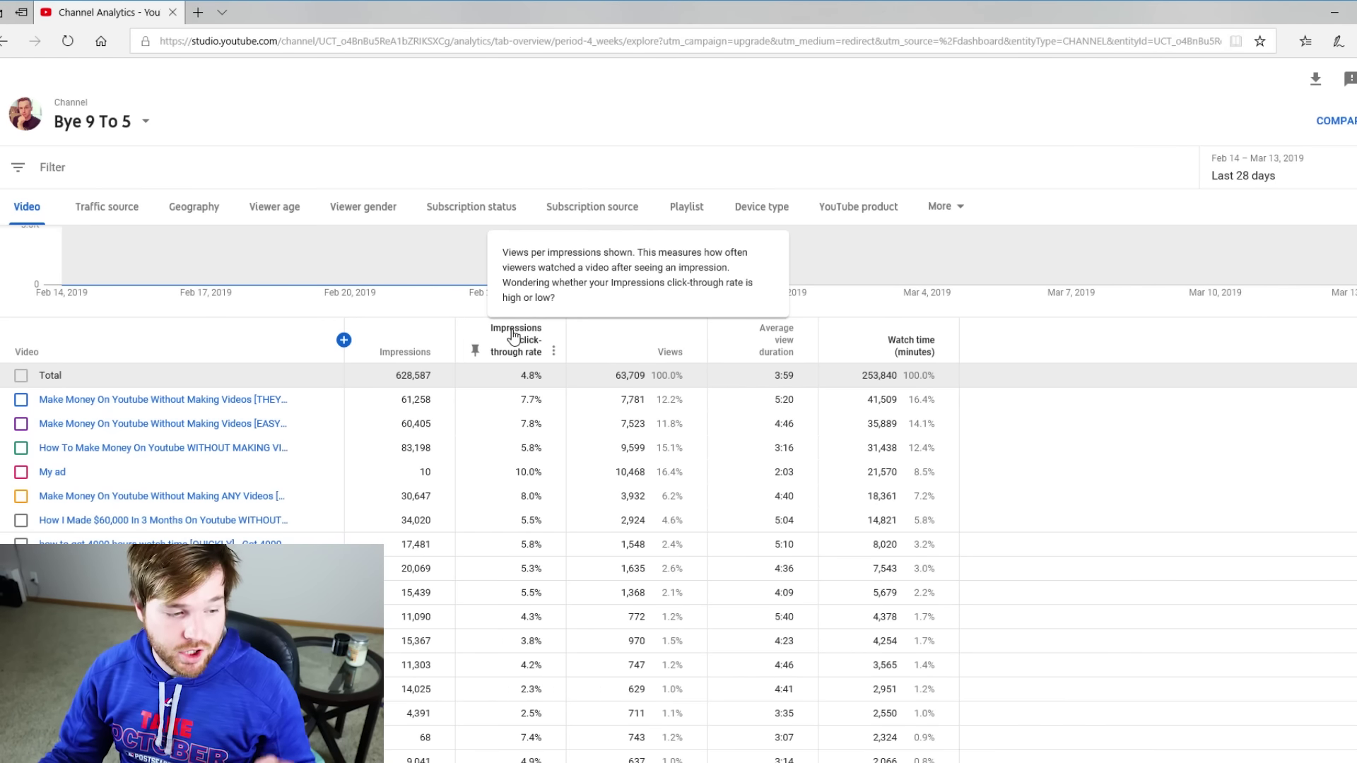
- Rank the videos by impressions click-through rate, led by the 2019 overview video at 26.3%
left_click(514, 336)
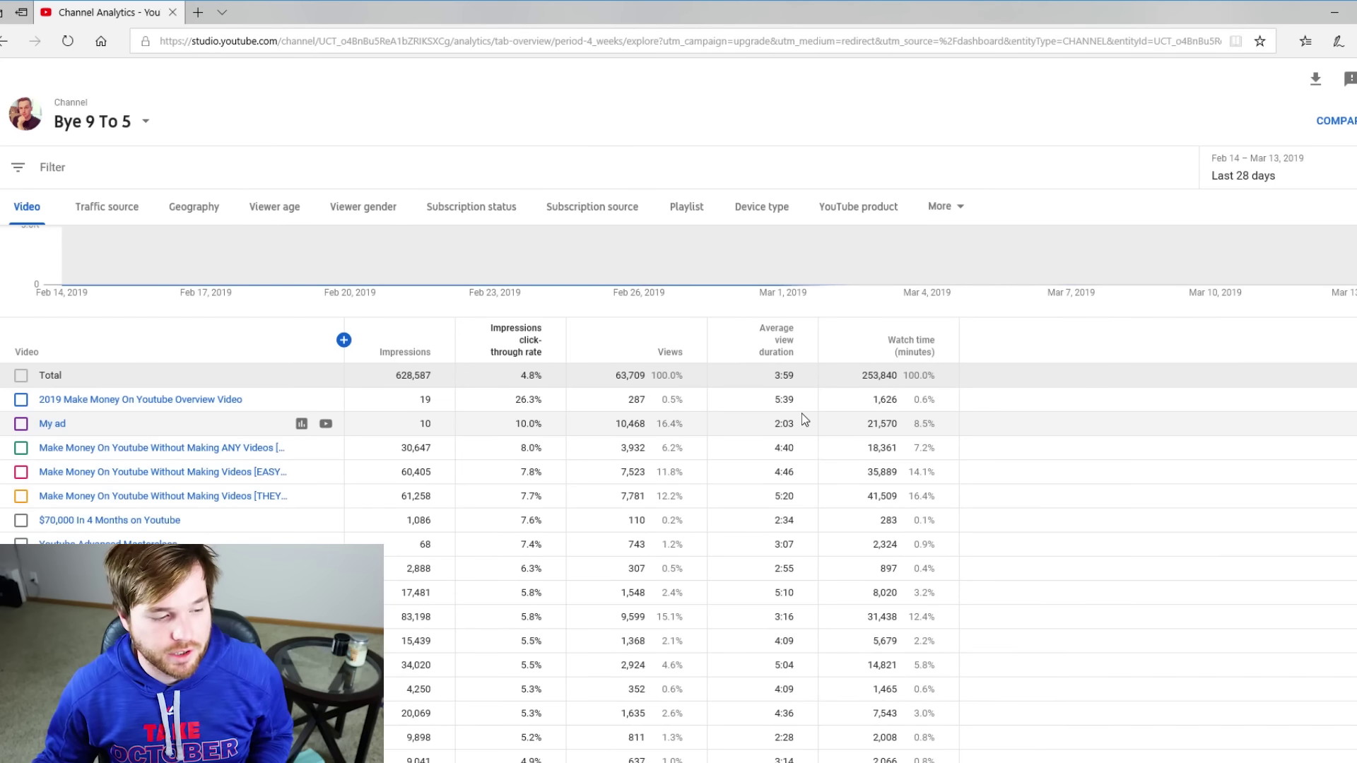
scroll(963, 448, "down", 1)
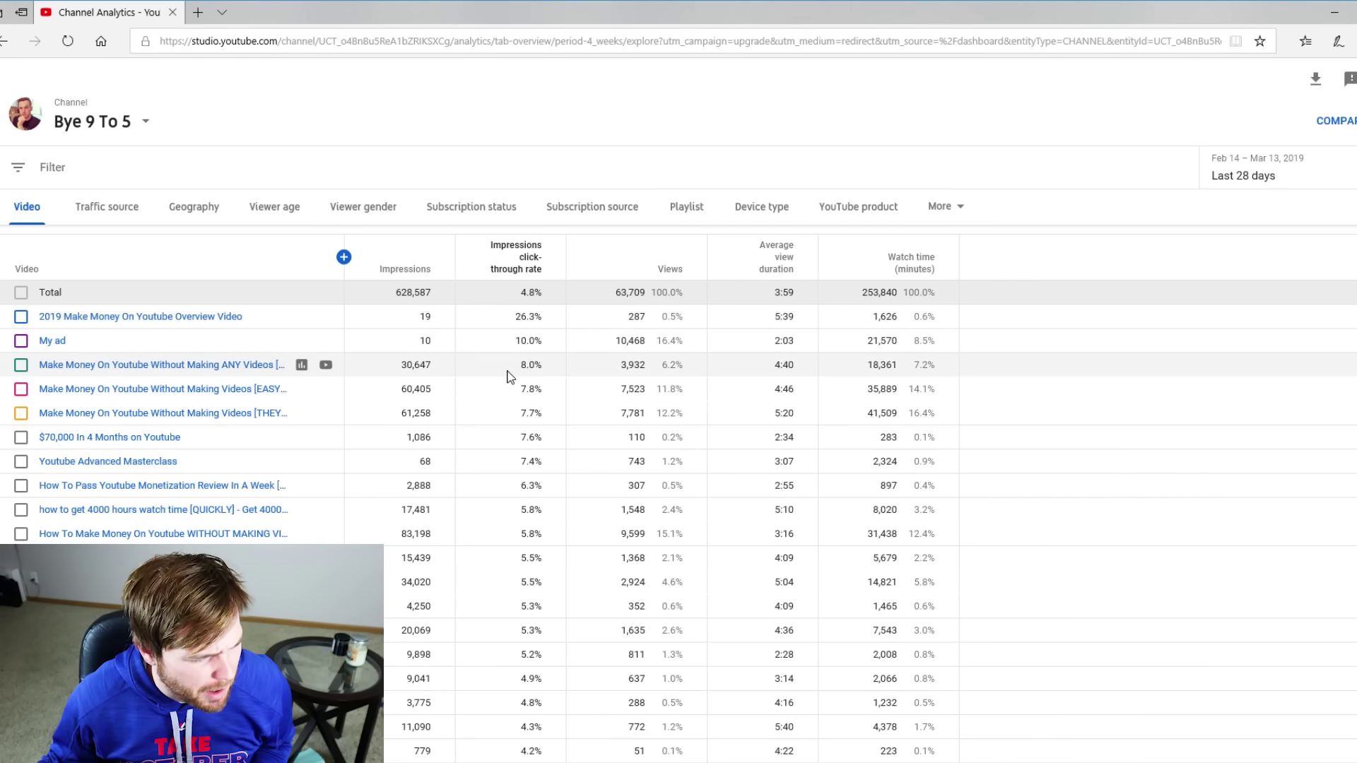
scroll(506, 381, "down", 1)
scroll(488, 368, "up", 1)
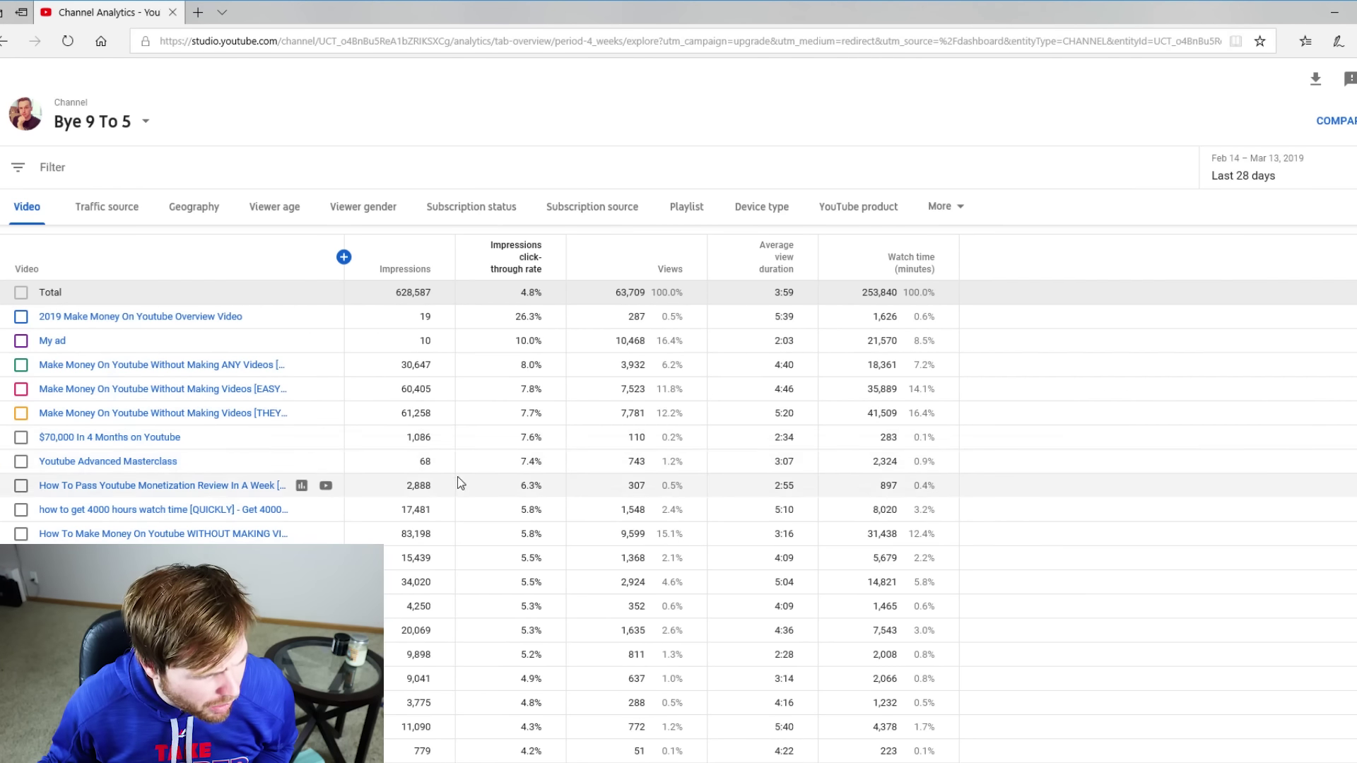
scroll(481, 462, "down", 1)
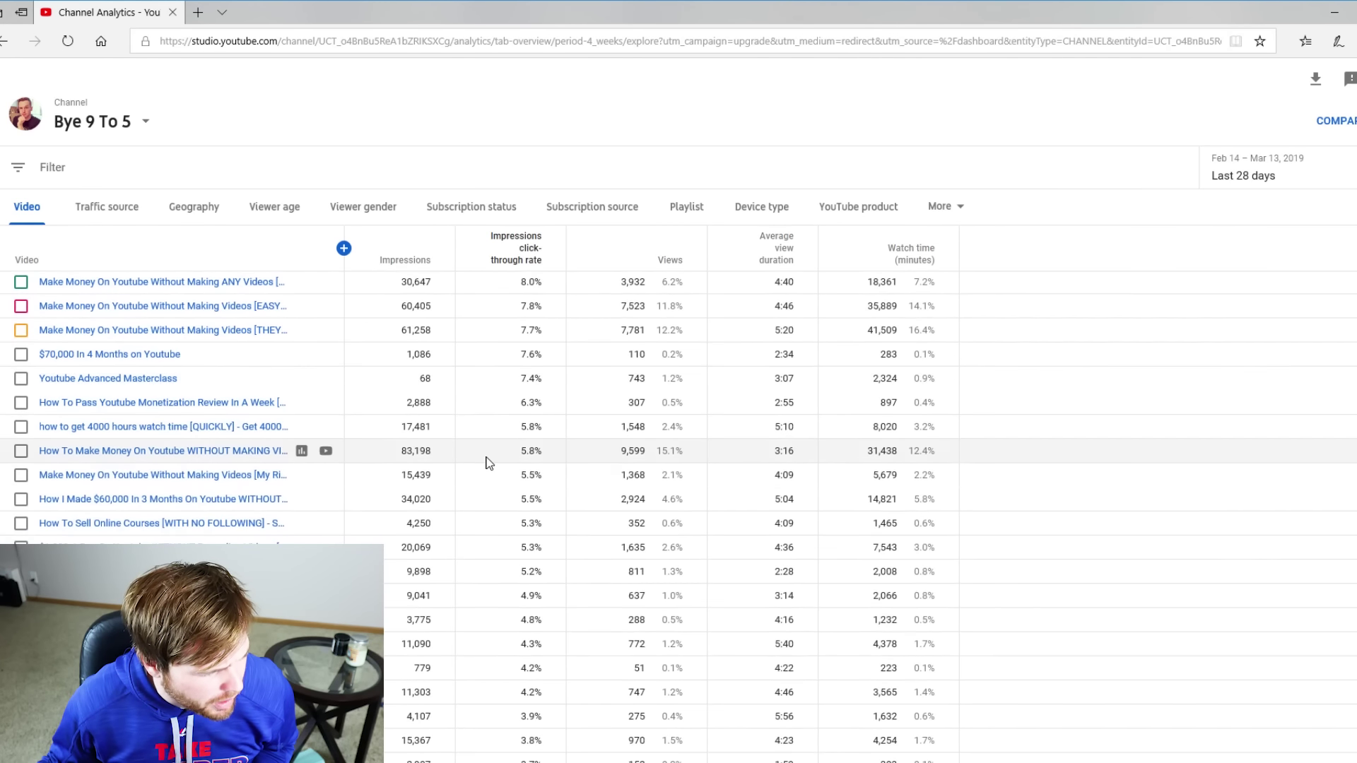
scroll(537, 502, "up", 1)
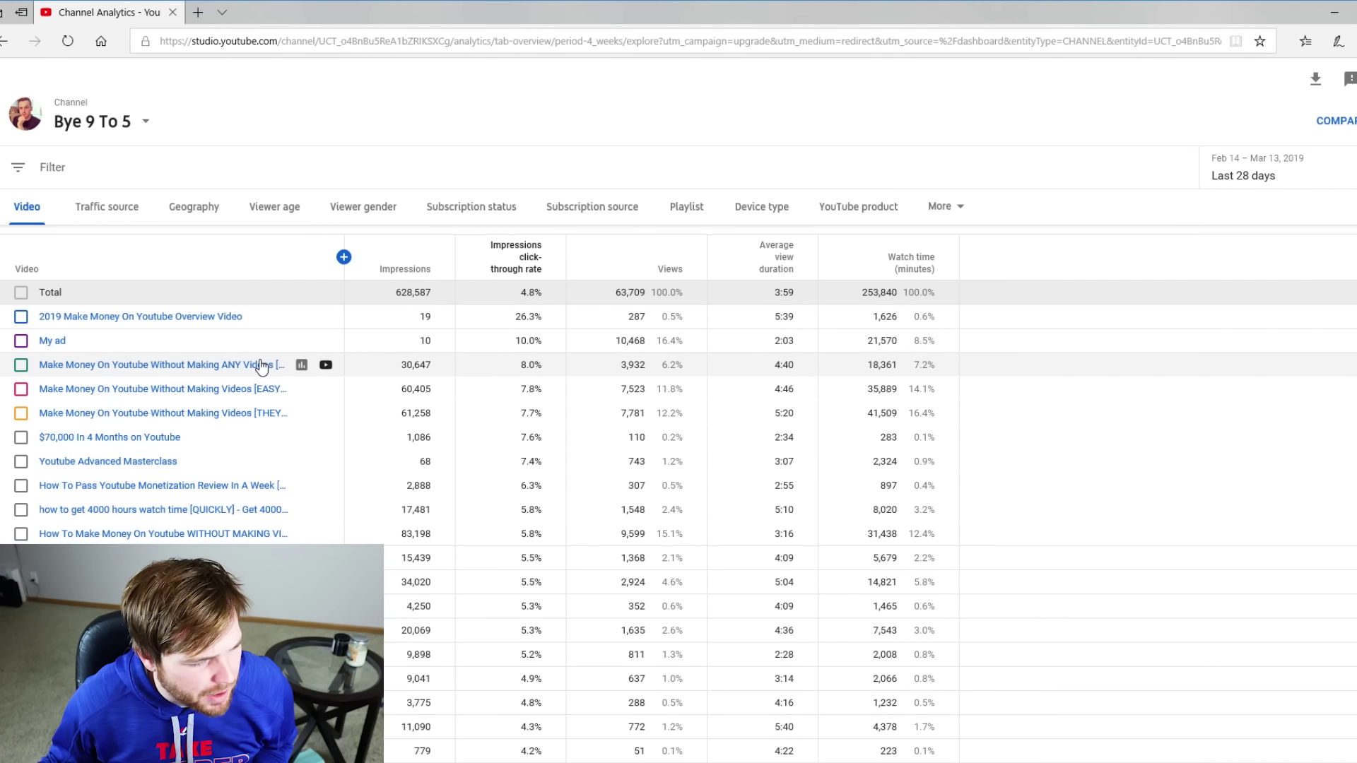
left_click(301, 365)
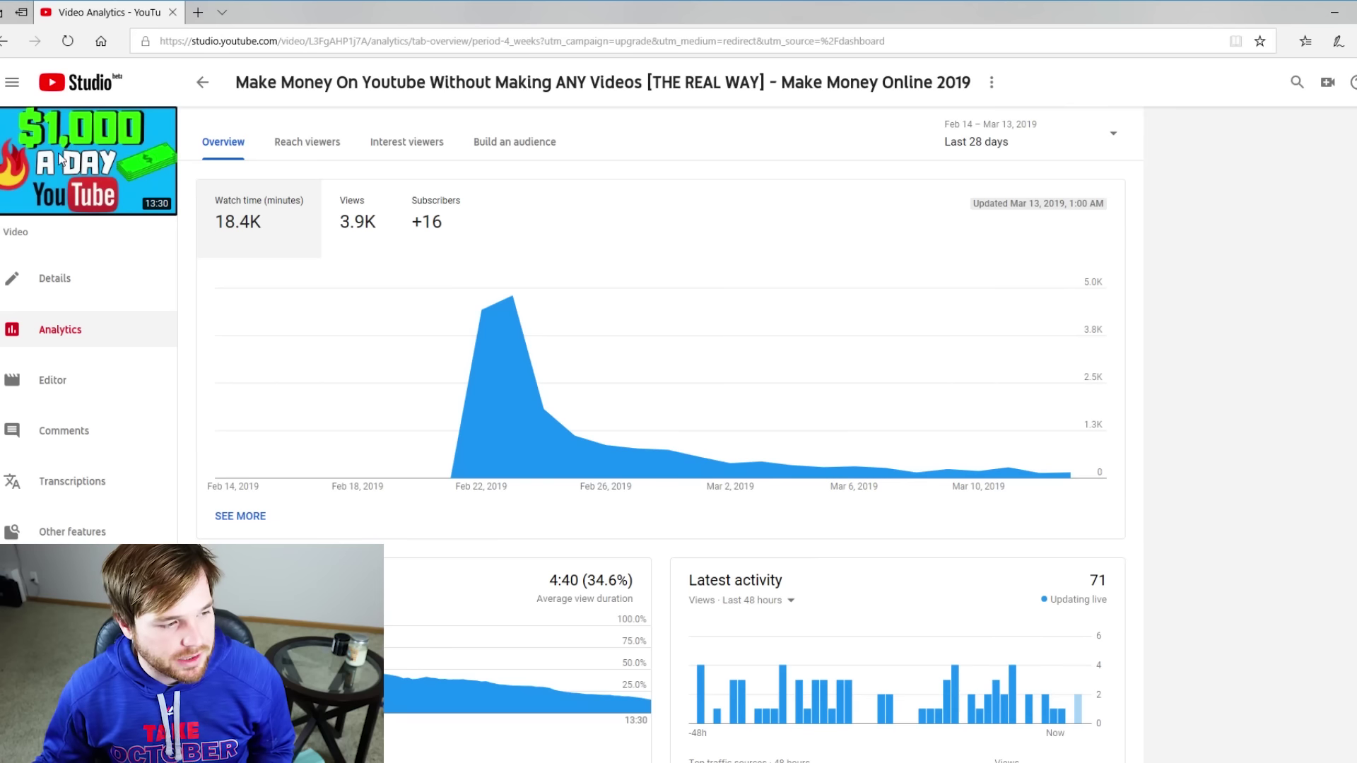
left_click(4, 43)
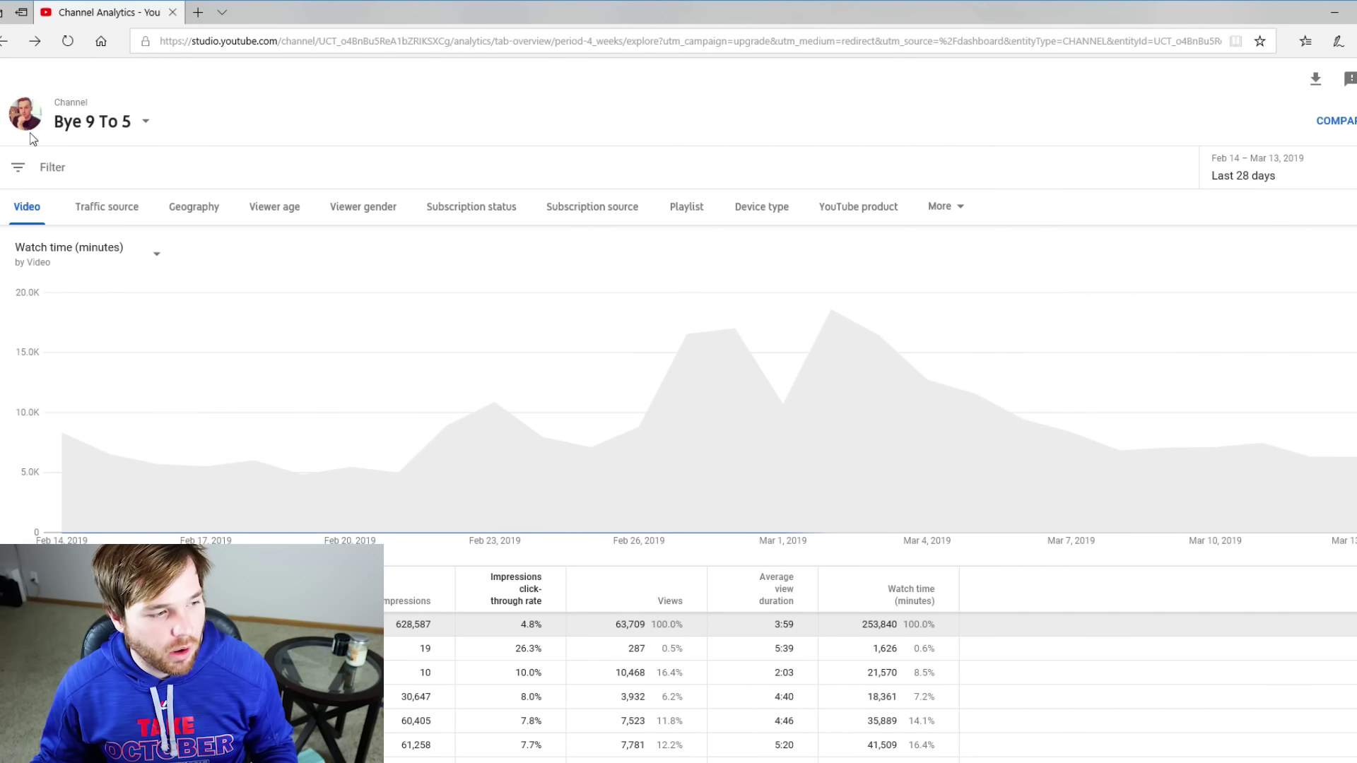
scroll(933, 485, "down", 5)
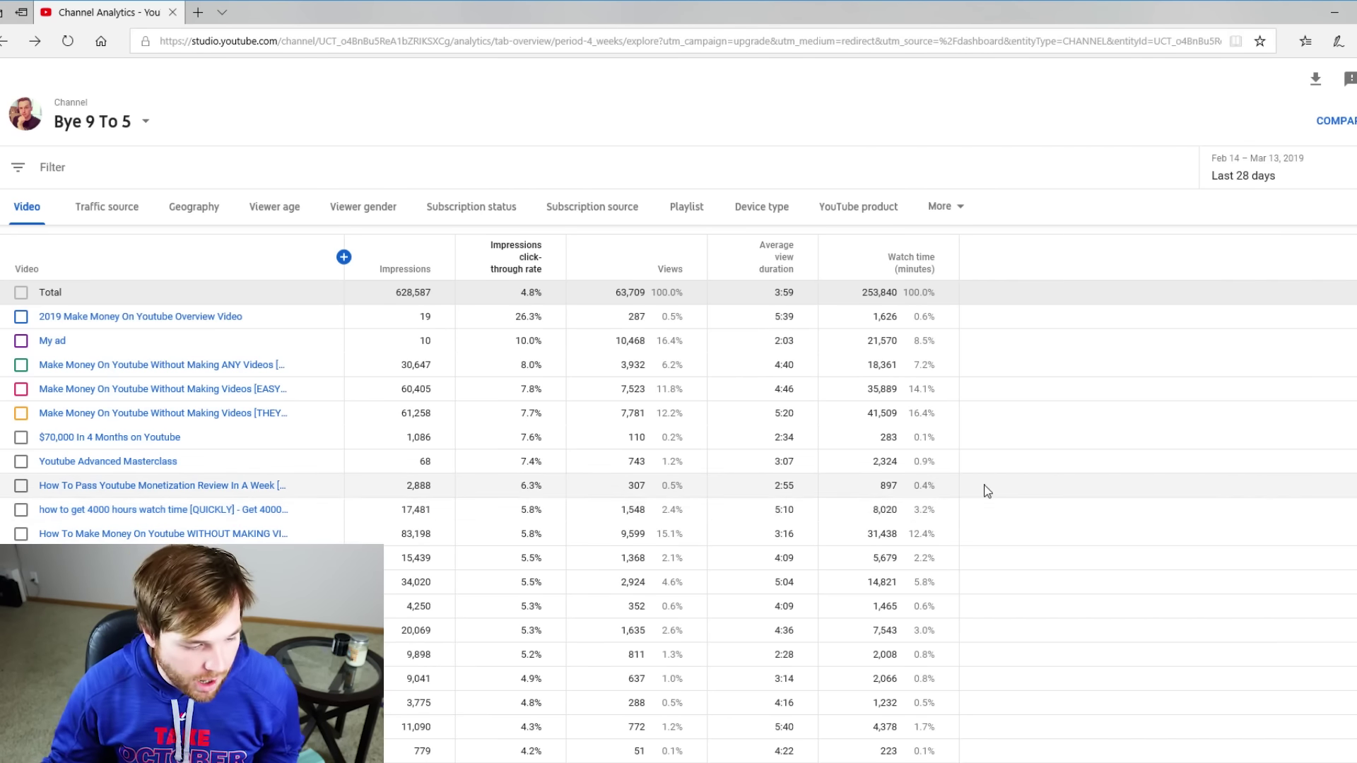
scroll(983, 495, "down", 10)
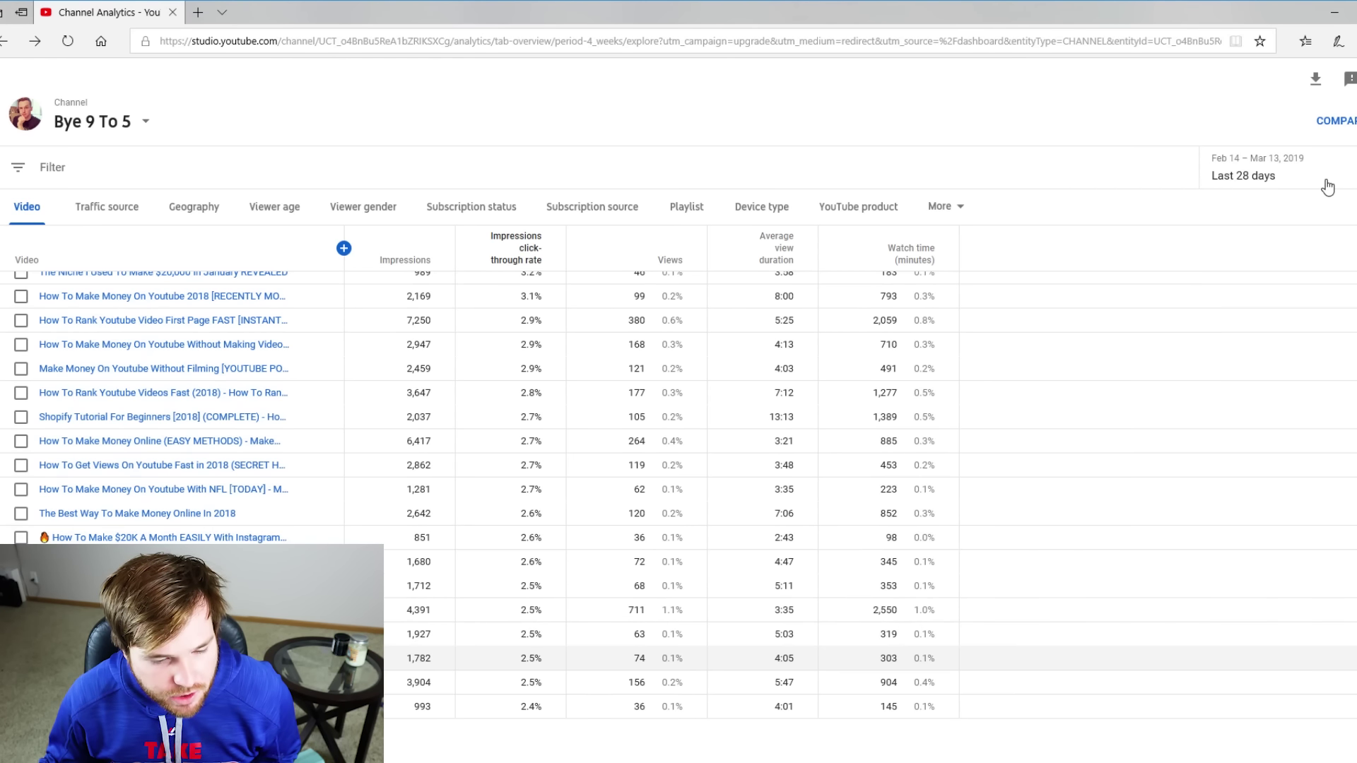
- Switch the date range from the last 28 days to Lifetime (Apr 16, 2018 – Mar 13, 2019)
left_click(1243, 173)
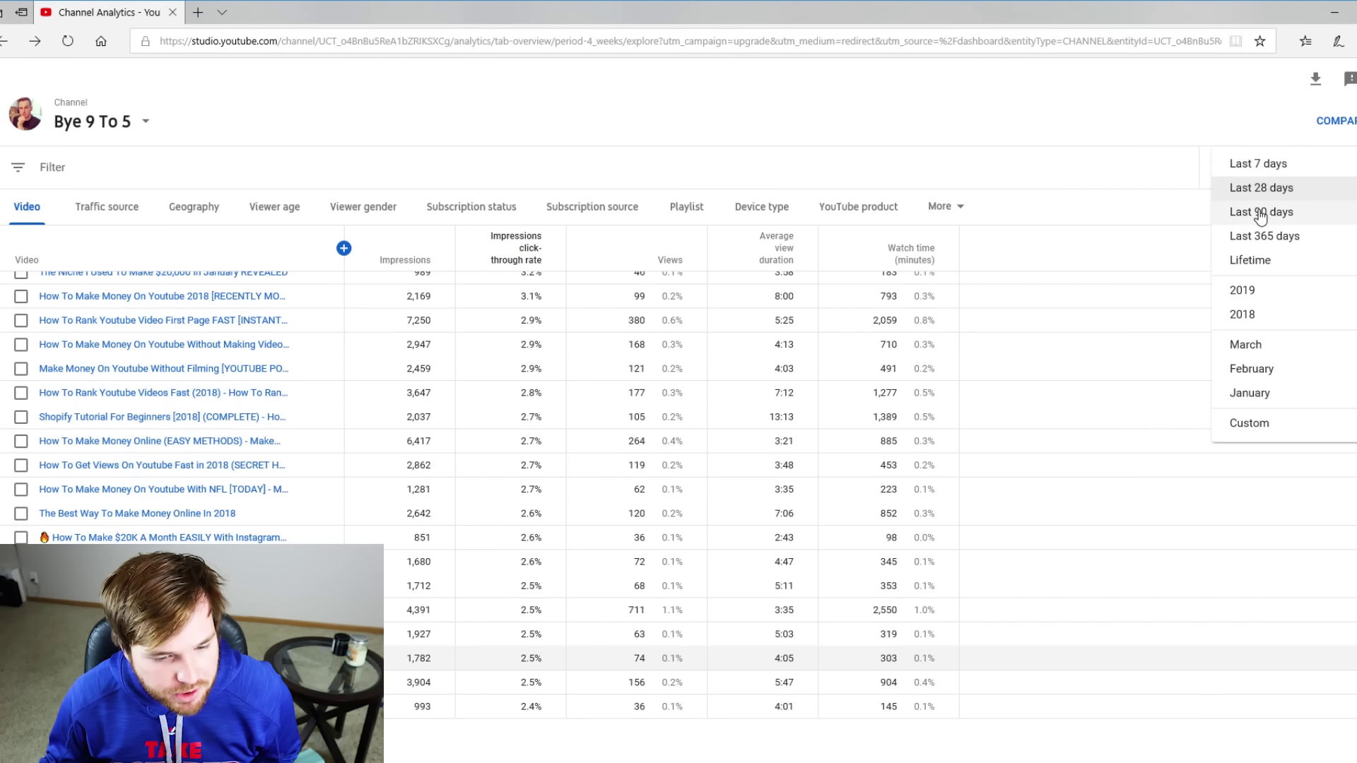
left_click(1270, 271)
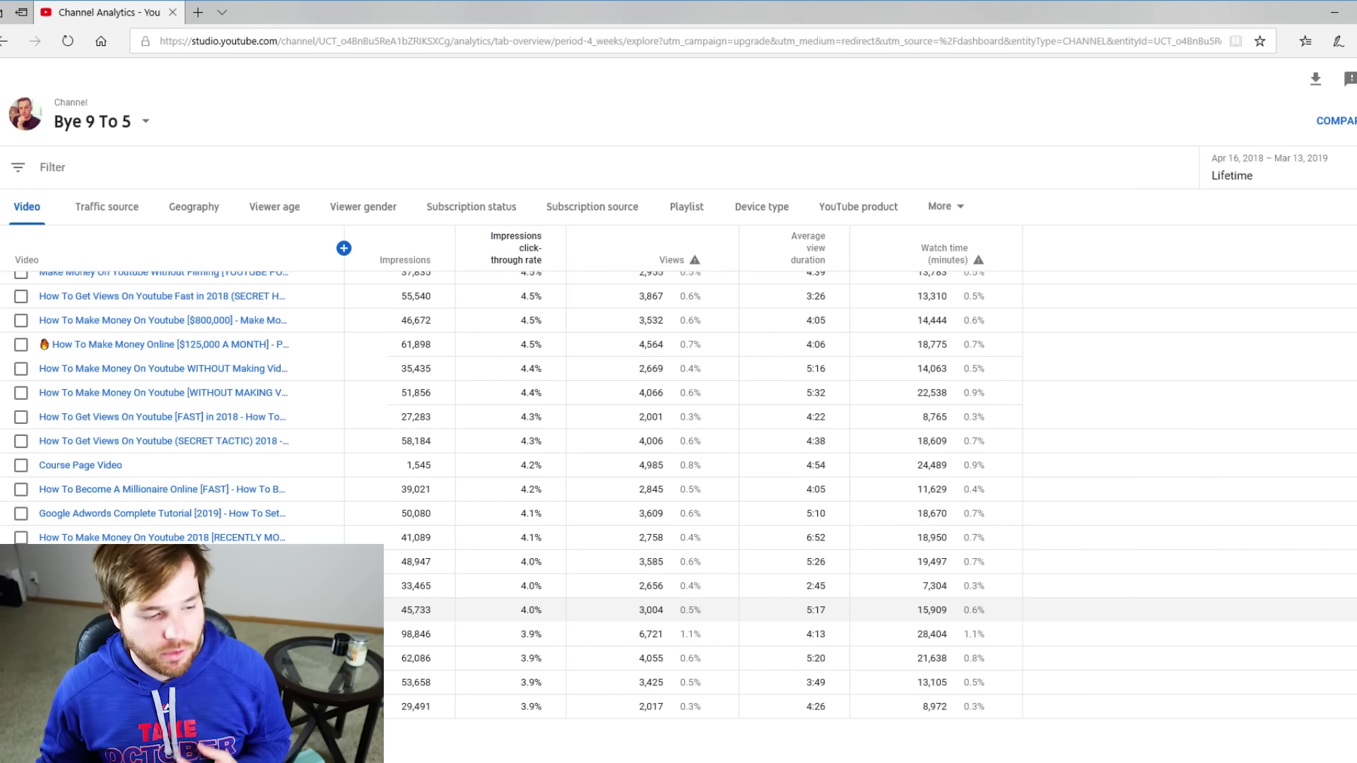
scroll(548, 443, "up", 10)
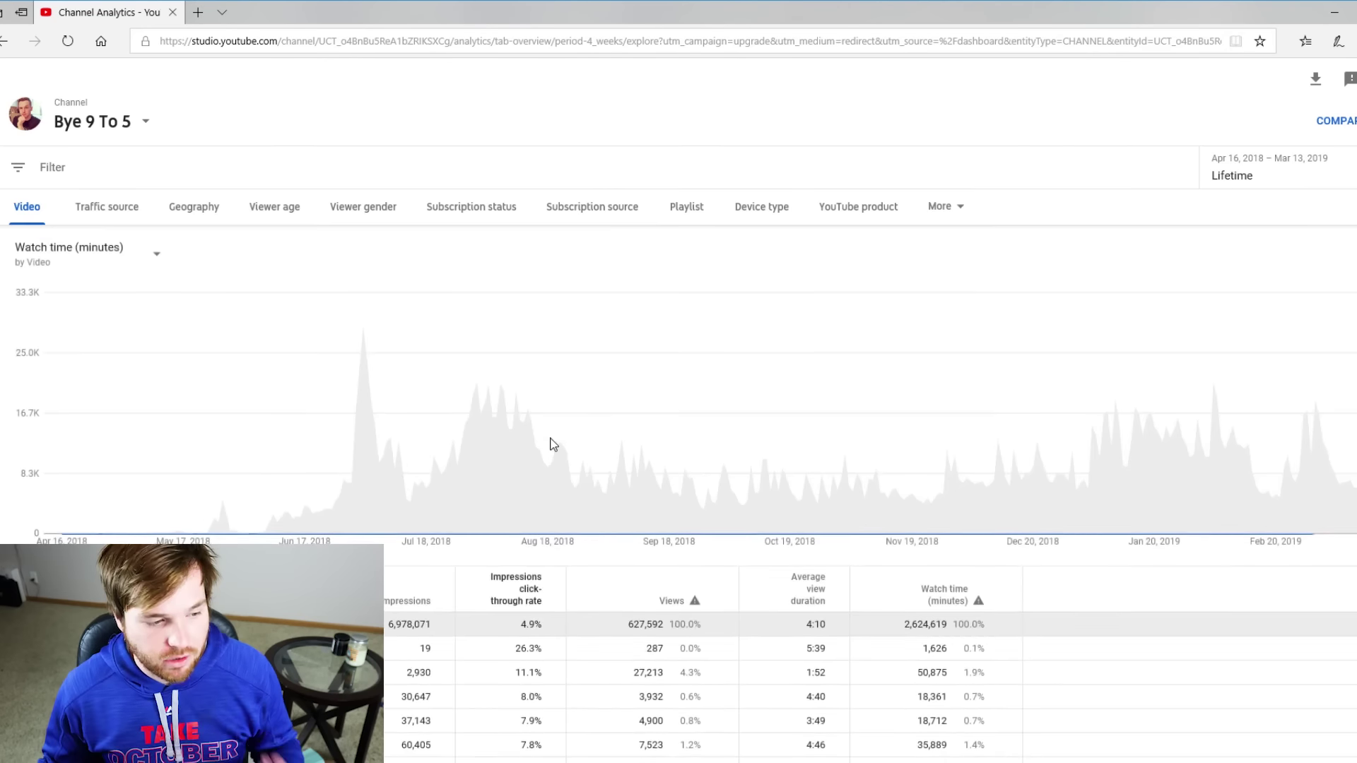
scroll(553, 444, "down", 7)
scroll(525, 300, "up", 2)
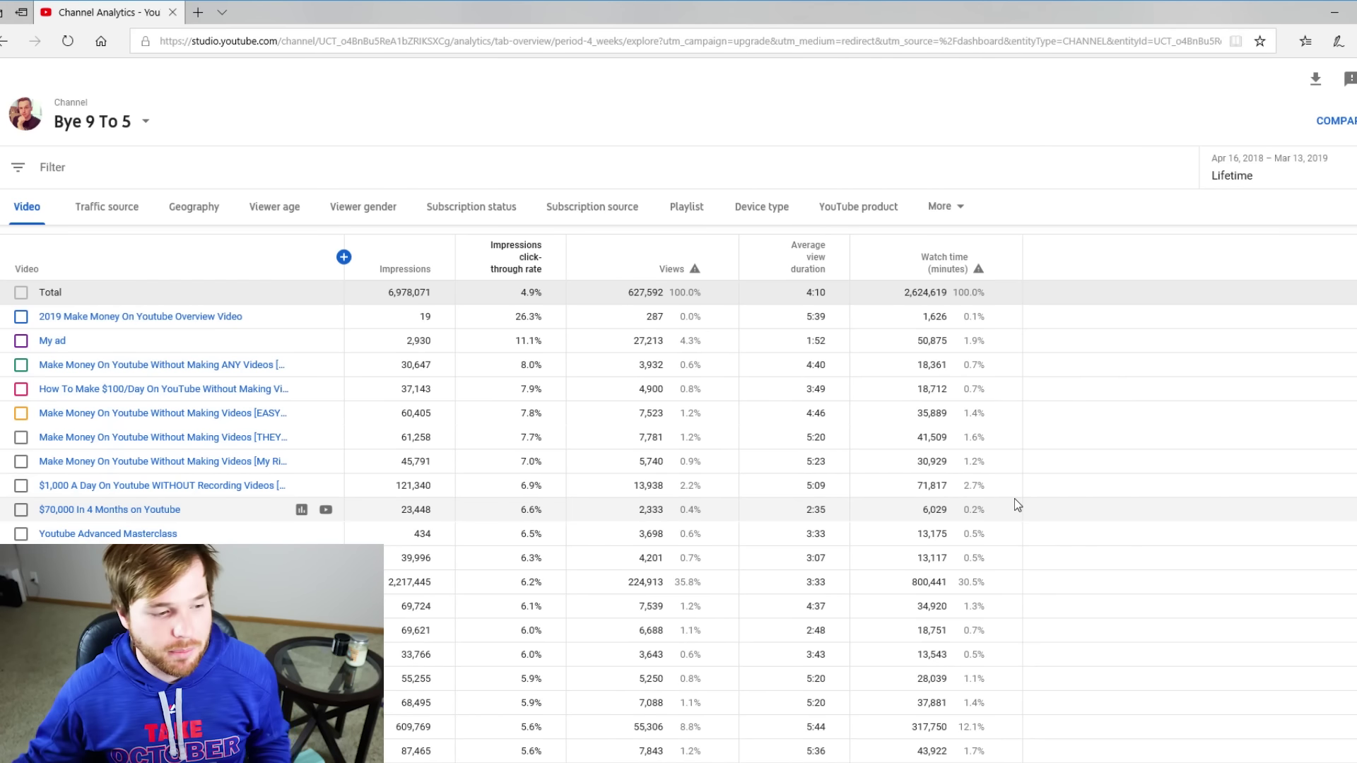
scroll(1064, 464, "down", 6)
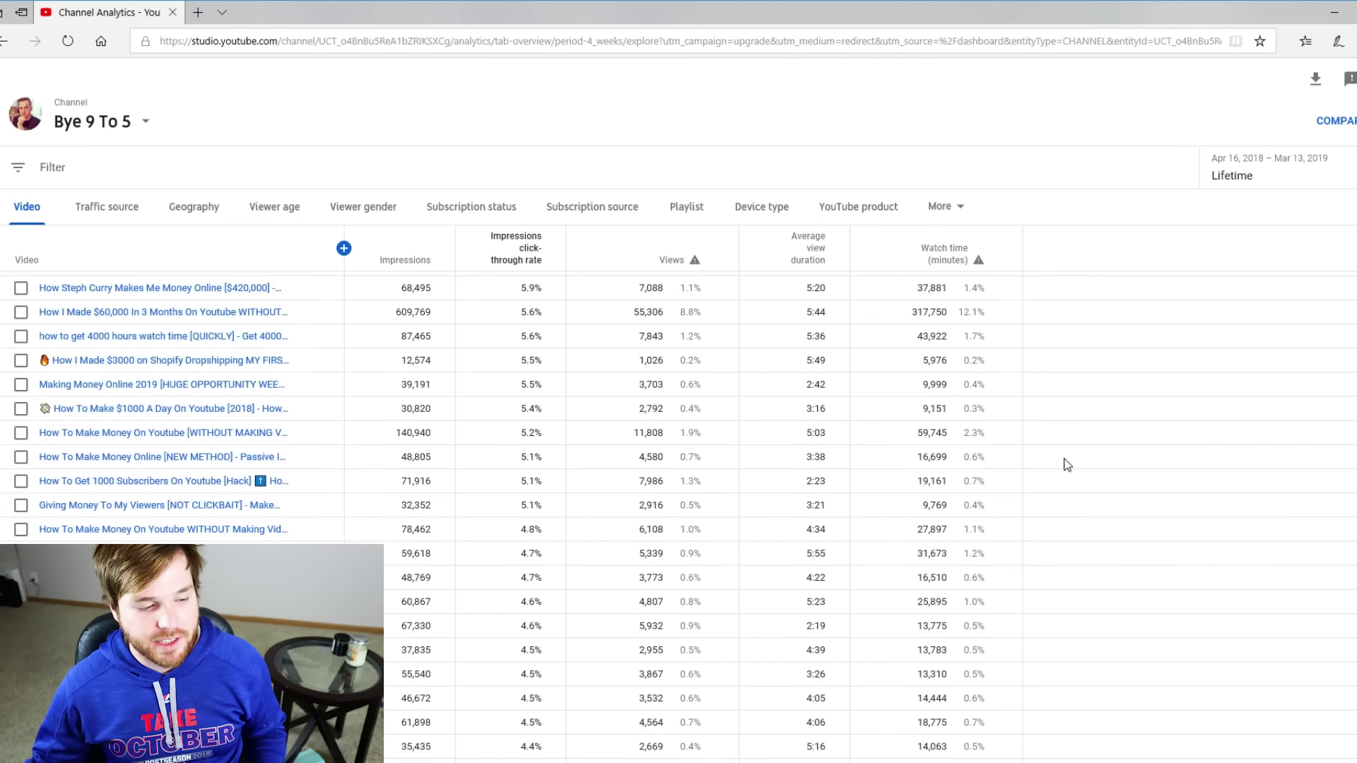
scroll(1067, 465, "down", 5)
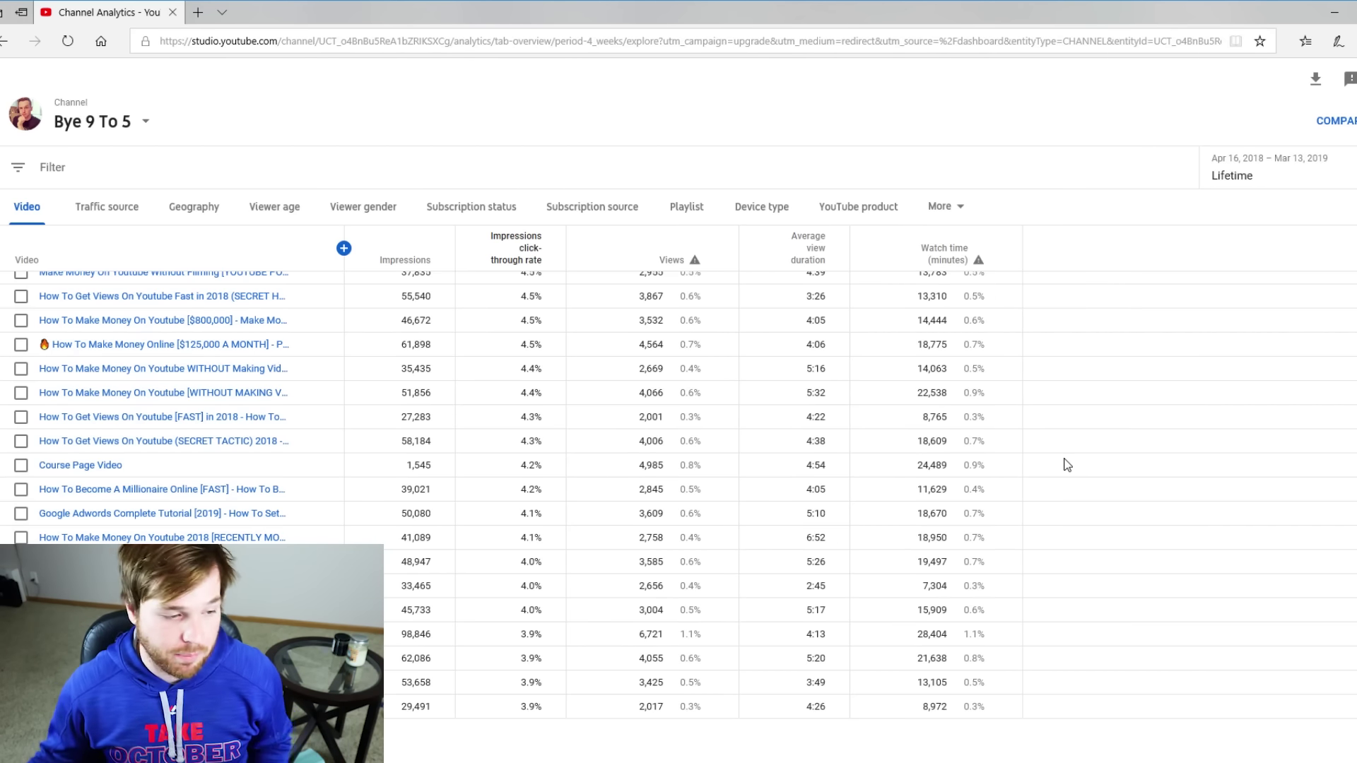
scroll(498, 414, "up", 10)
scroll(497, 410, "down", 1)
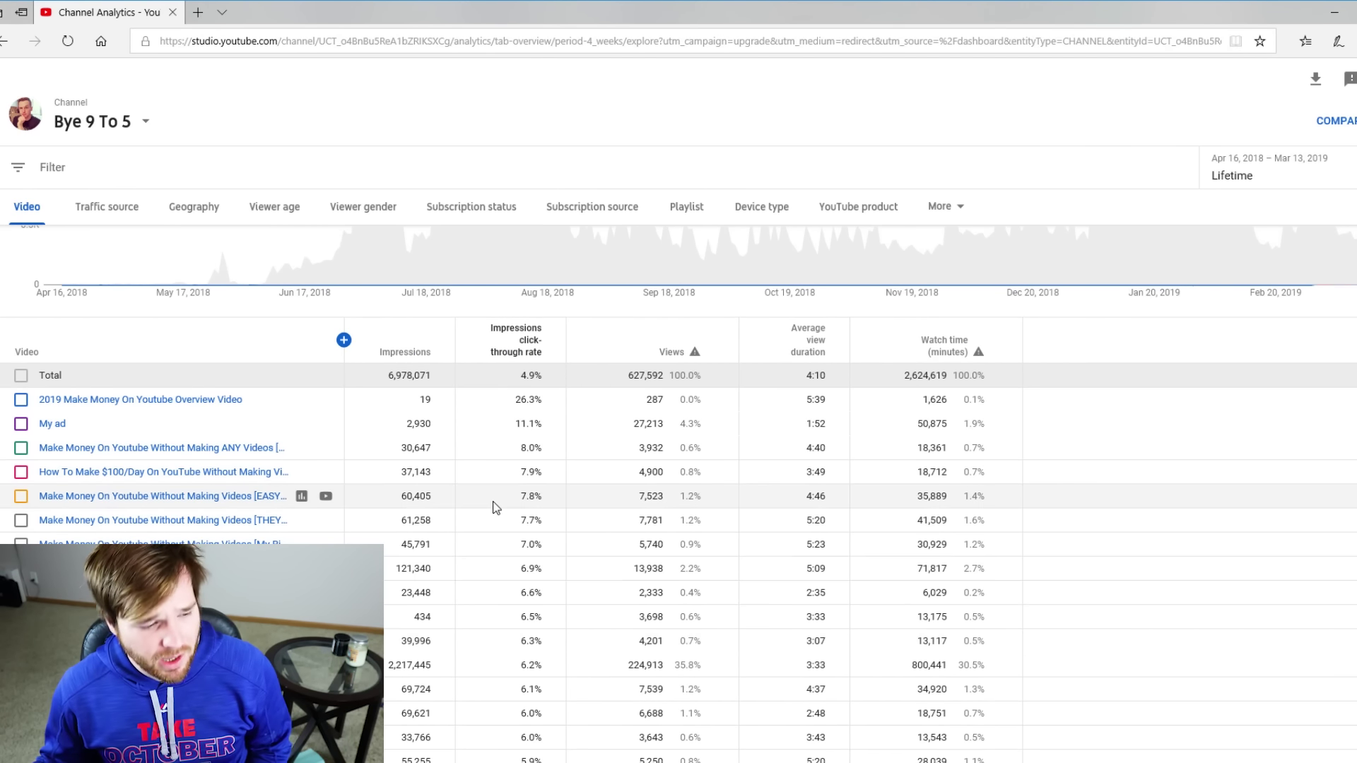
scroll(501, 473, "down", 1)
scroll(488, 565, "down", 5)
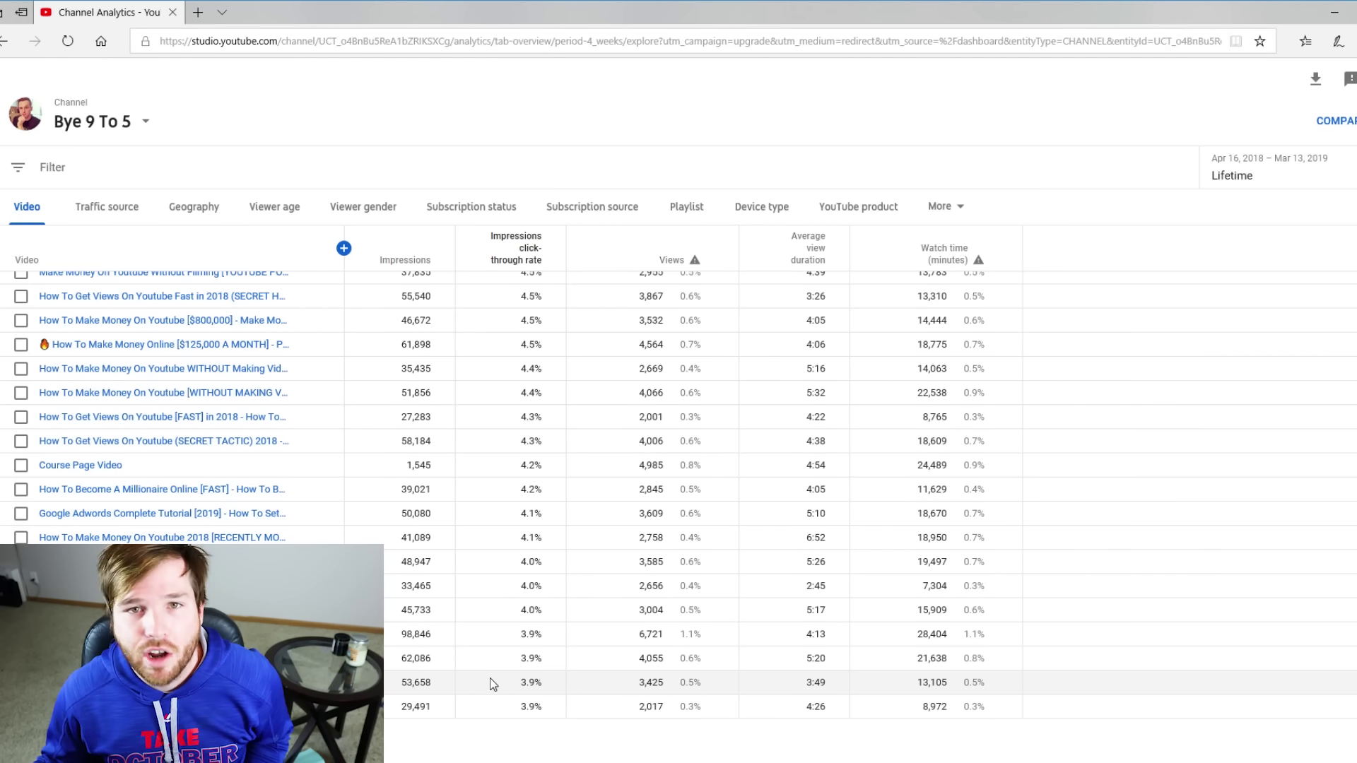
scroll(480, 678, "up", 6)
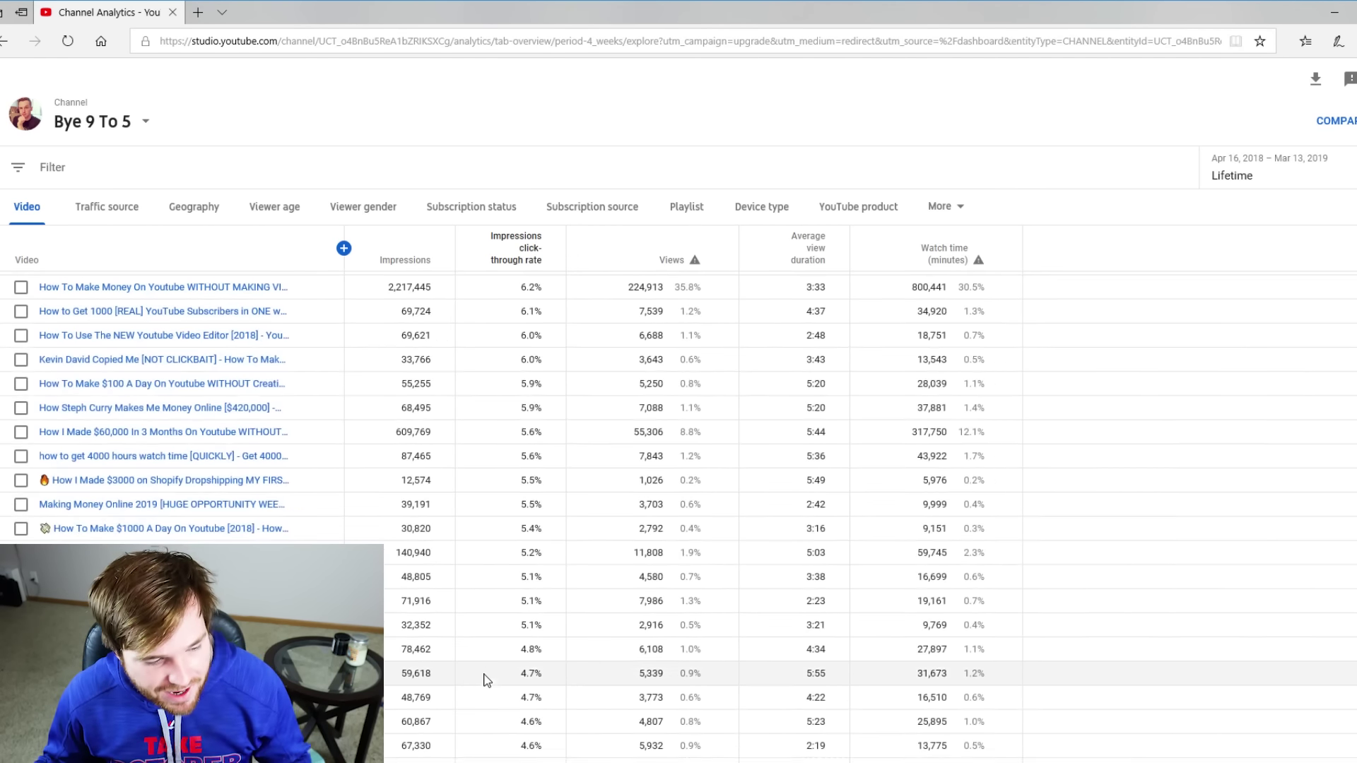
scroll(477, 660, "down", 2)
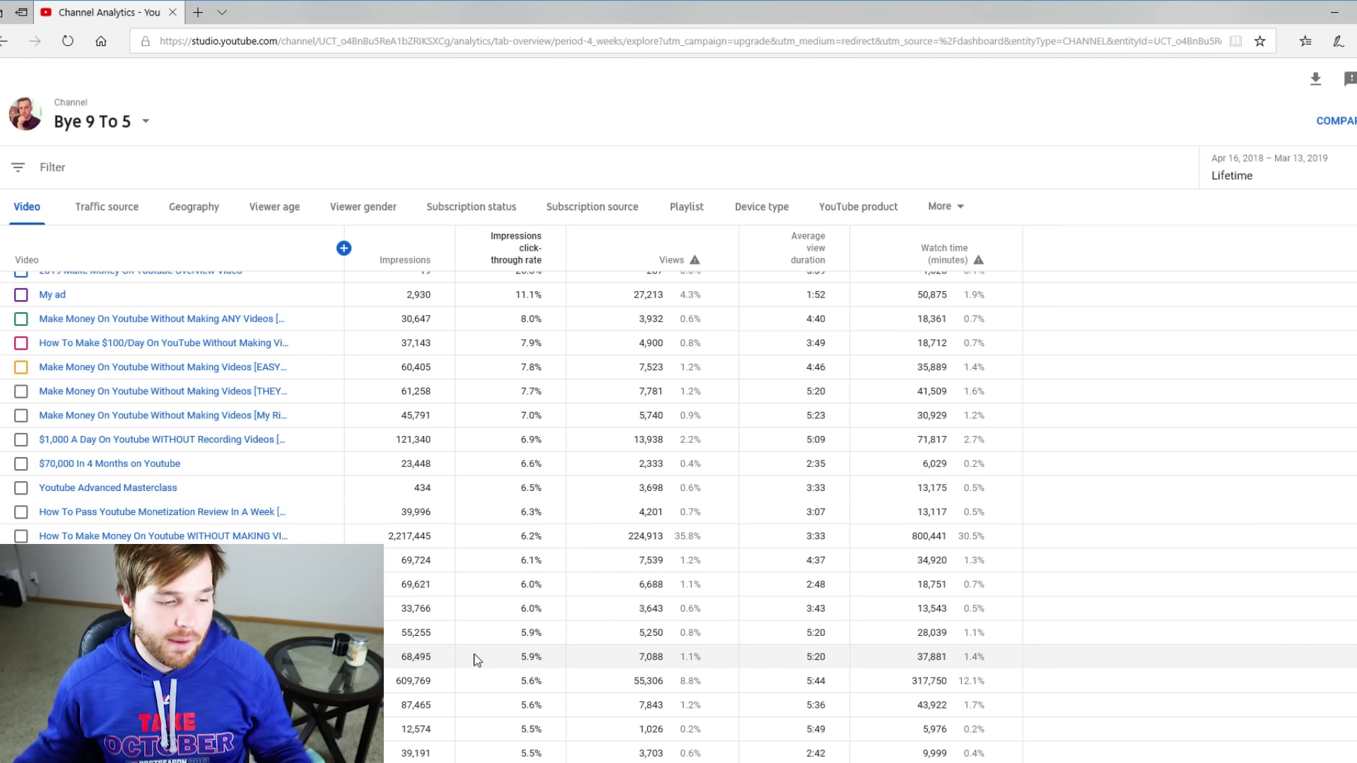
scroll(475, 660, "down", 10)
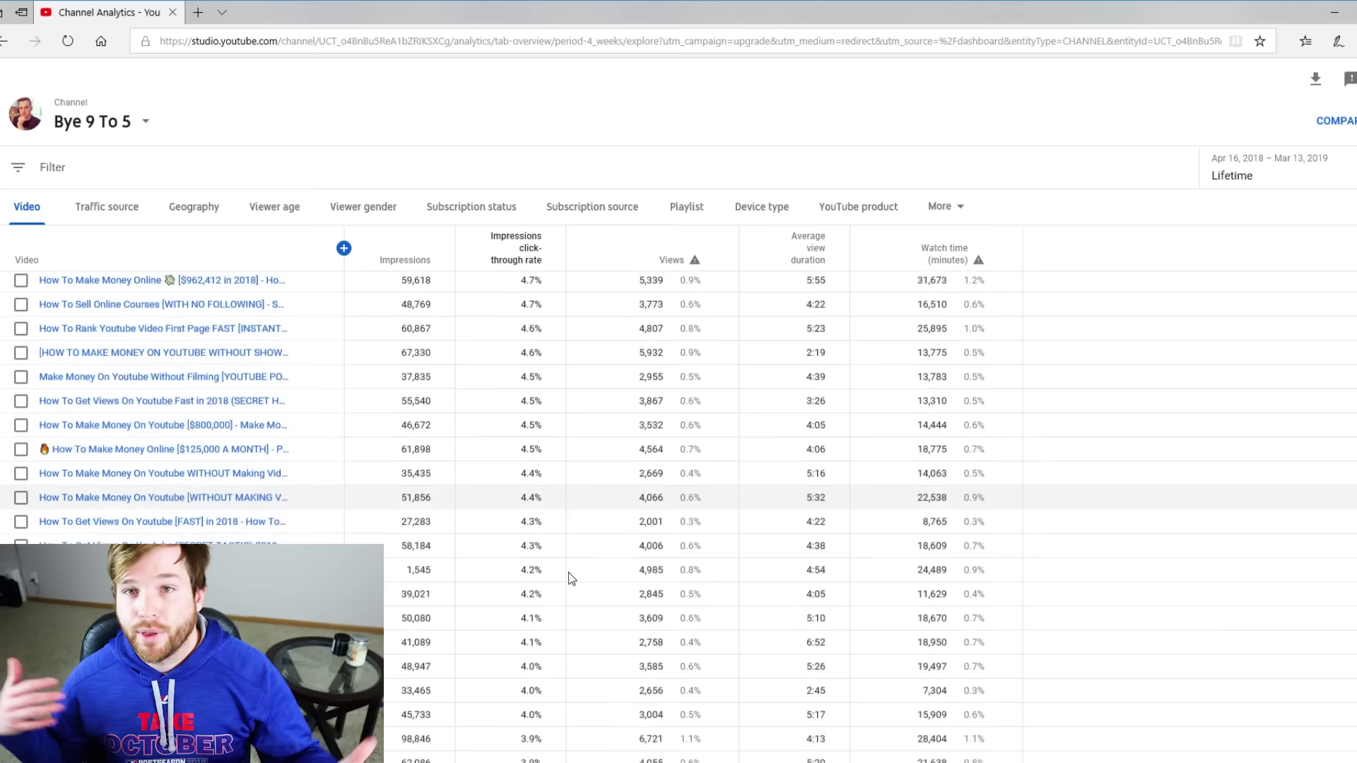